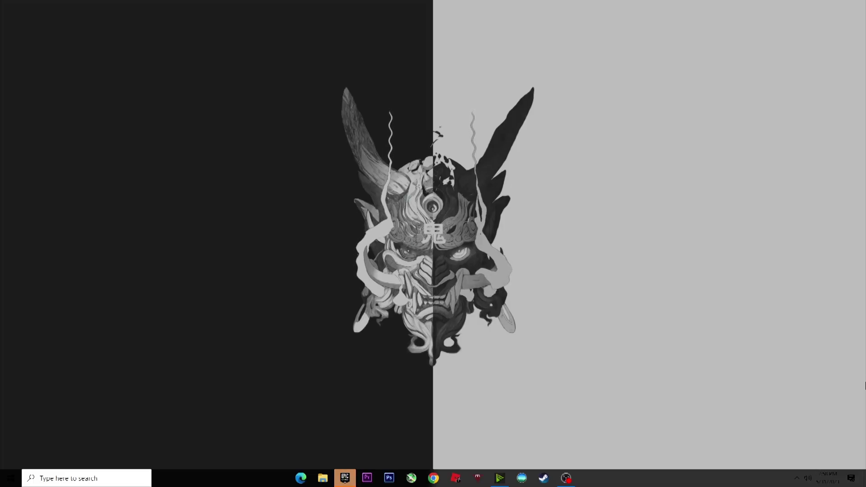
Step: Launch the Epic Games Launcher from the taskbar so its Store page shows
left_click(346, 478)
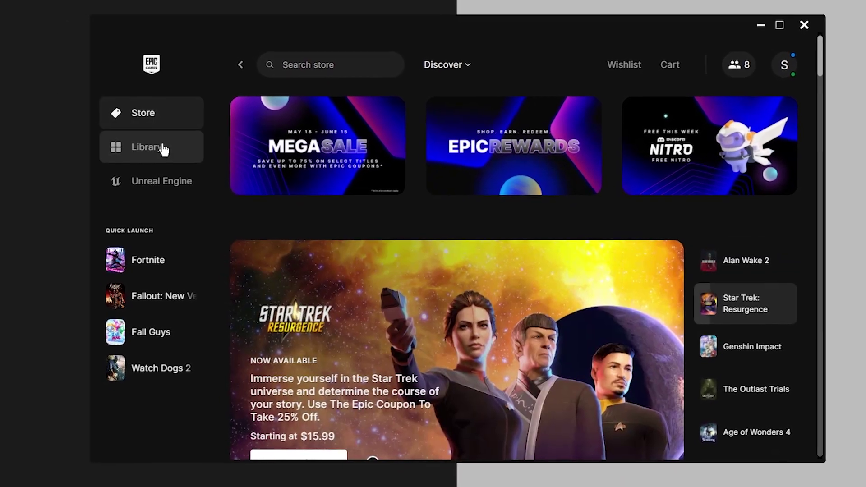
Step: Filter the Library by title 'FORTNITE' so only the Fortnite entry remains
left_click(163, 153)
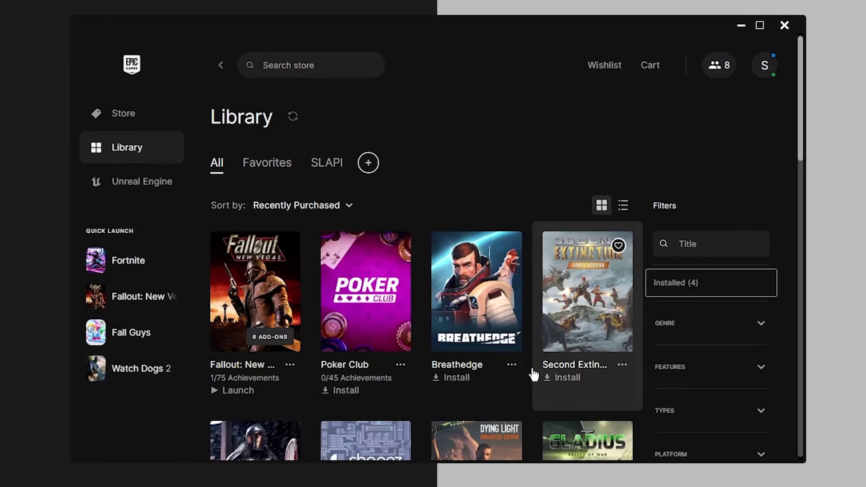
scroll(379, 350, "down", 4)
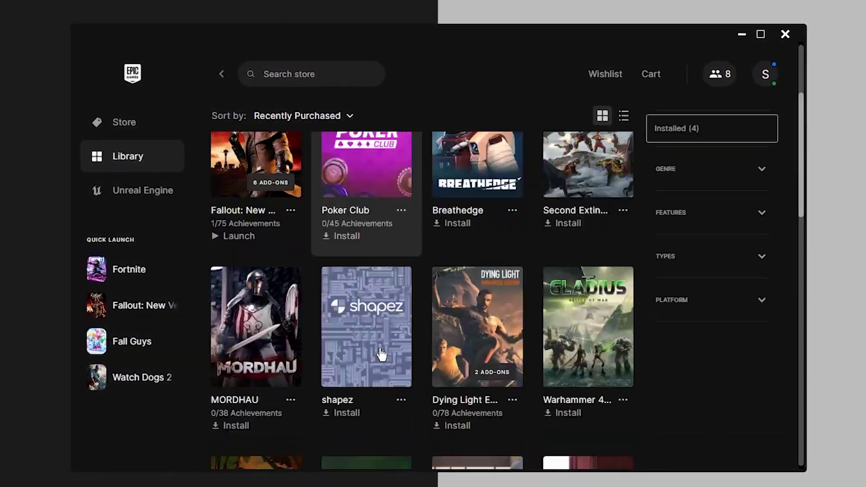
scroll(381, 353, "up", 4)
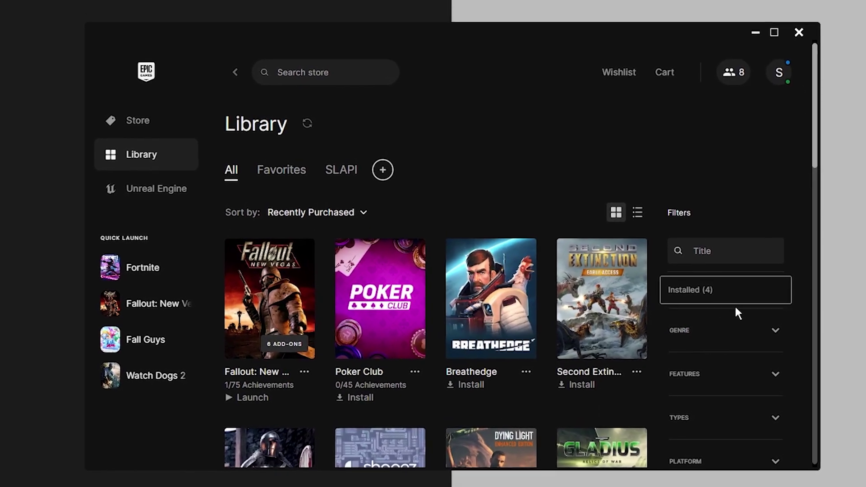
left_click(717, 247)
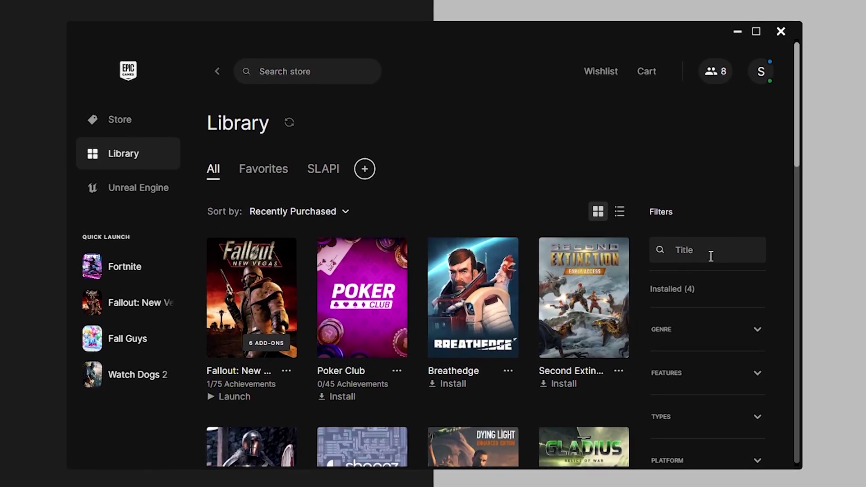
type("FORTNITE")
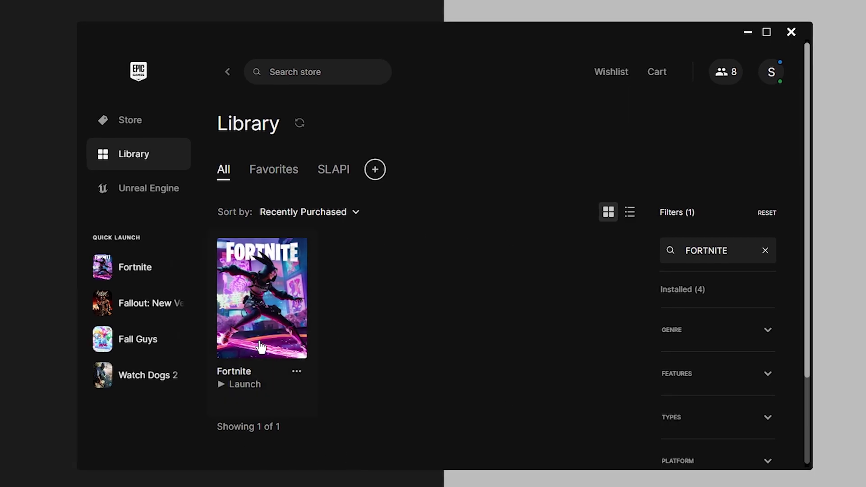
left_click(300, 365)
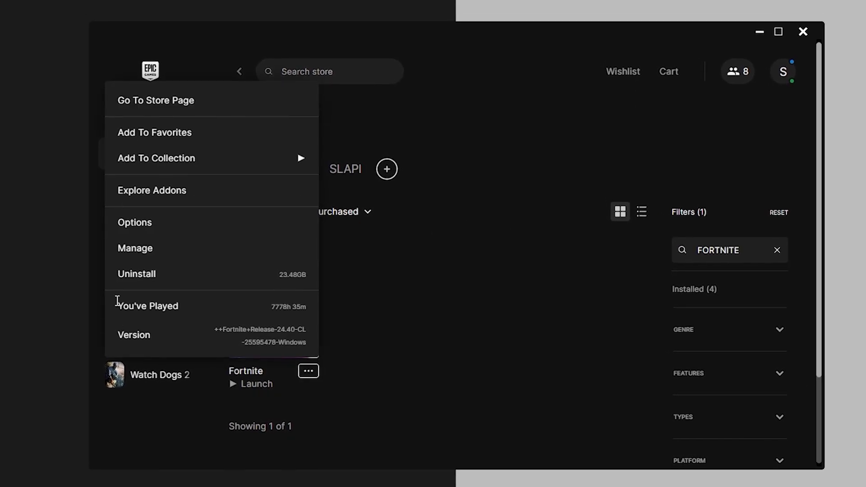
left_click(364, 293)
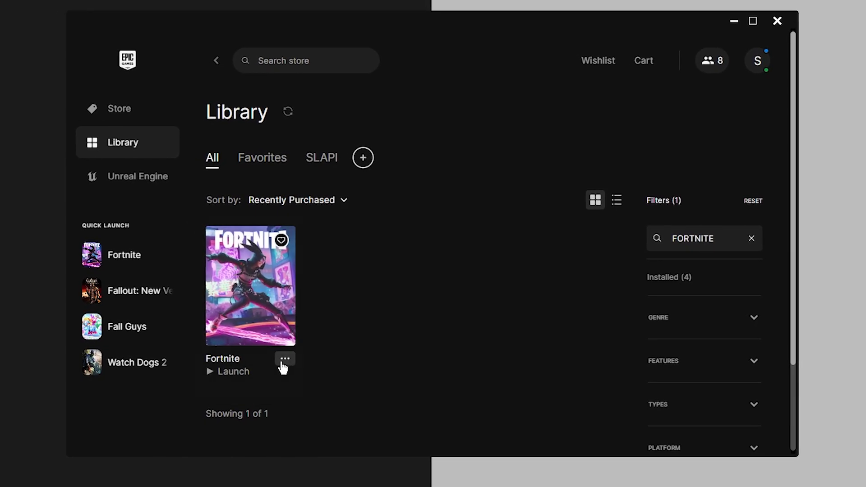
Step: Queue a Verify Files check for Fortnite from its Manage options
left_click(283, 362)
left_click(246, 234)
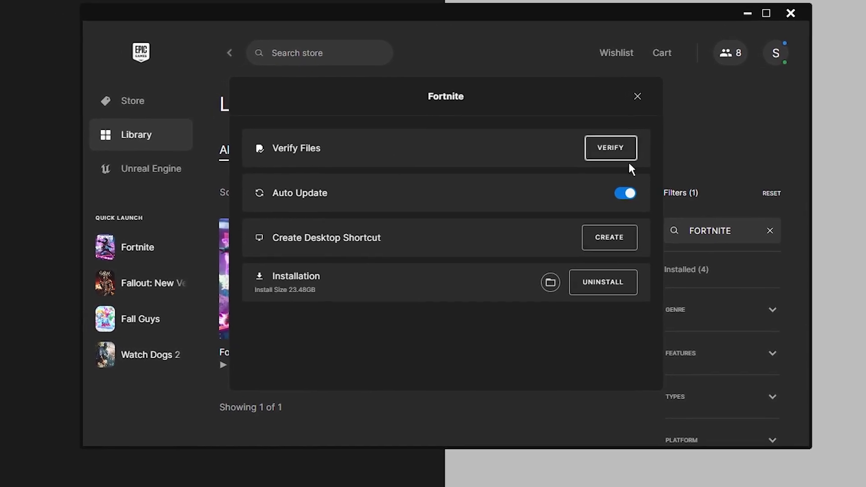
left_click(608, 158)
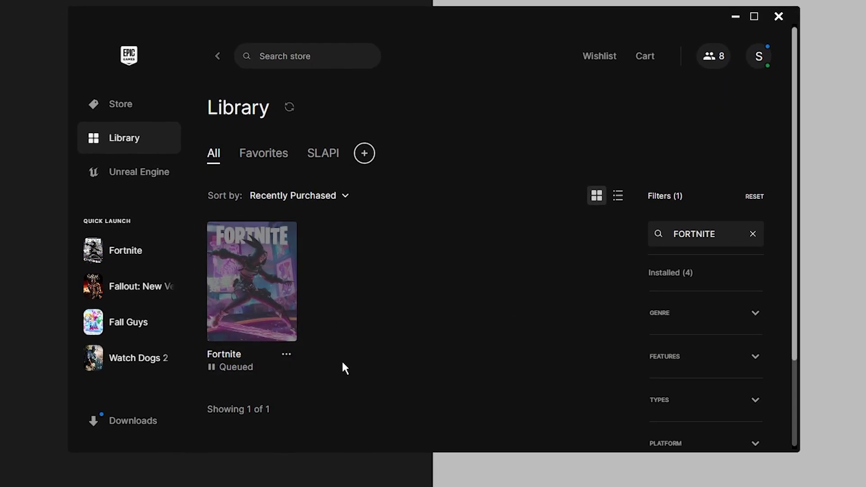
Step: Follow Fortnite's verification in Downloads until it finishes, then return to the Library
left_click(149, 424)
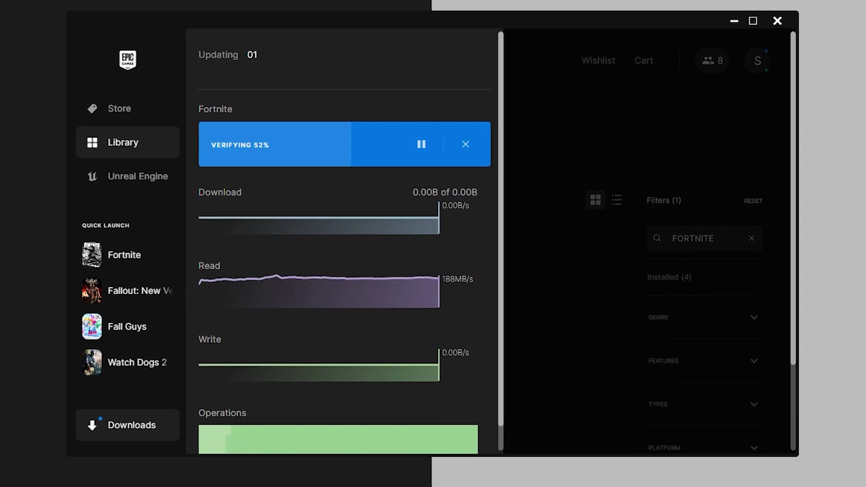
left_click(694, 293)
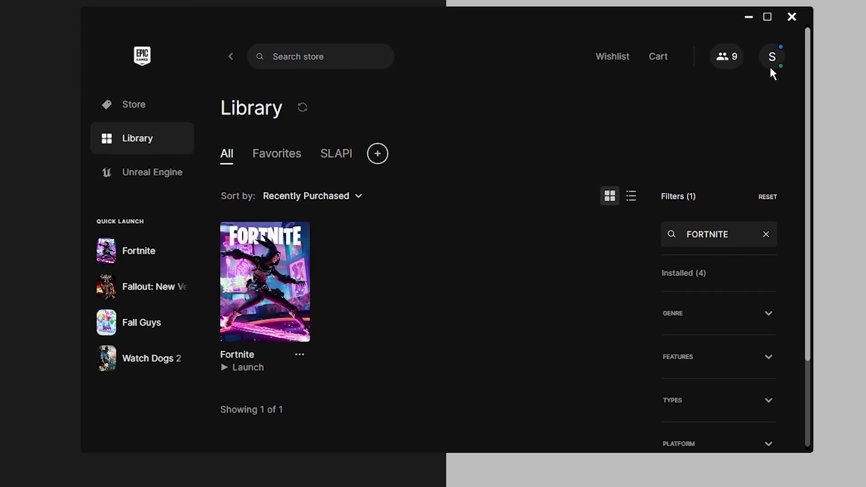
Step: Open launcher Settings and expand Fortnite's section under Manage Games
left_click(772, 59)
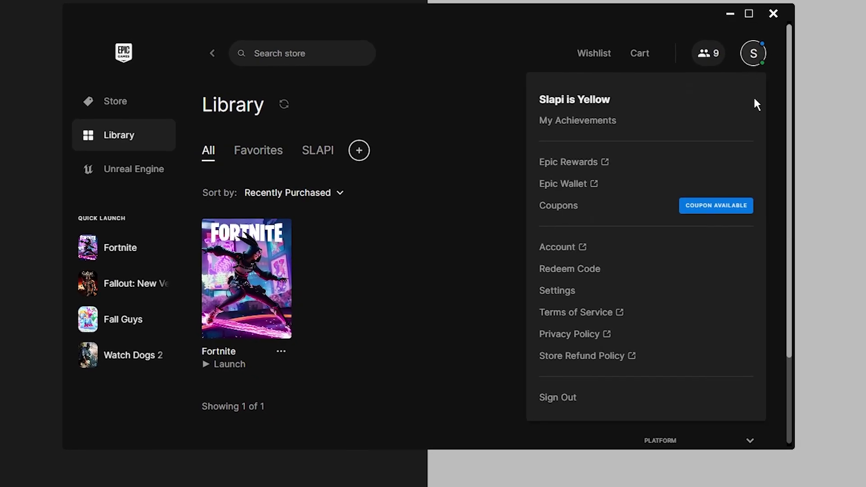
left_click(543, 291)
scroll(419, 284, "down", 10)
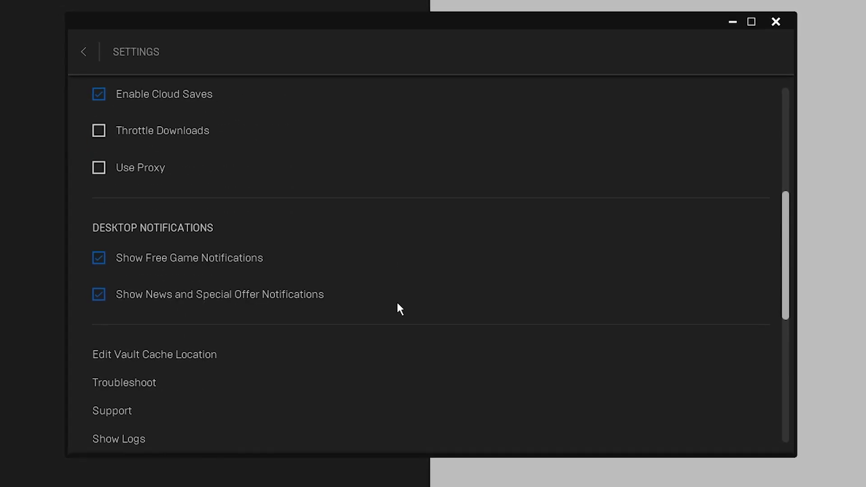
scroll(212, 441, "down", 1)
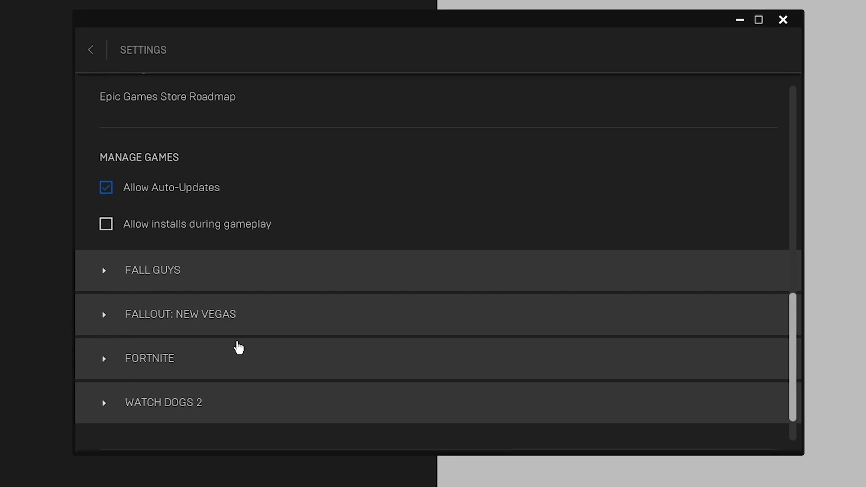
scroll(233, 345, "down", 1)
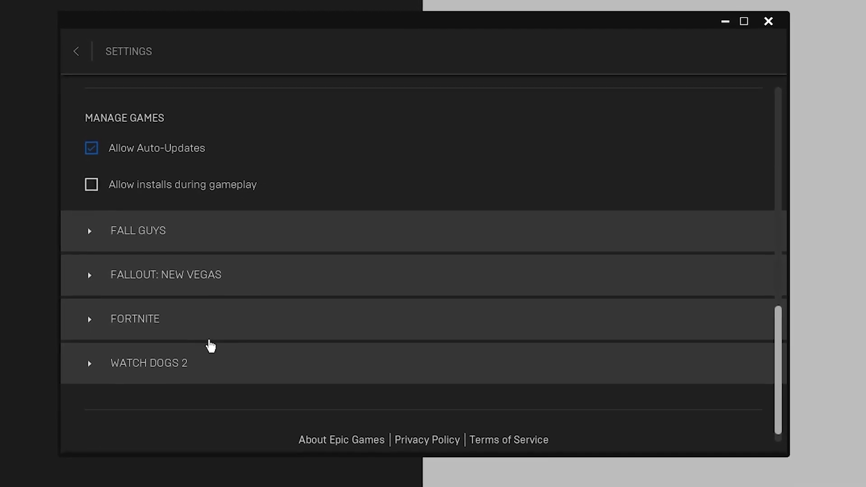
left_click(128, 319)
scroll(148, 388, "down", 2)
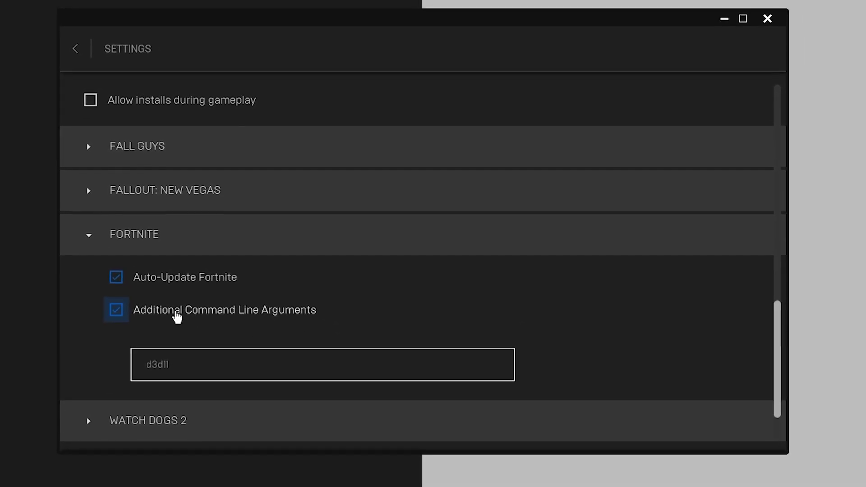
Step: Keep Fortnite's Additional Command Line Arguments enabled with 'd3d11', then collapse the section
left_click(154, 307)
left_click(154, 308)
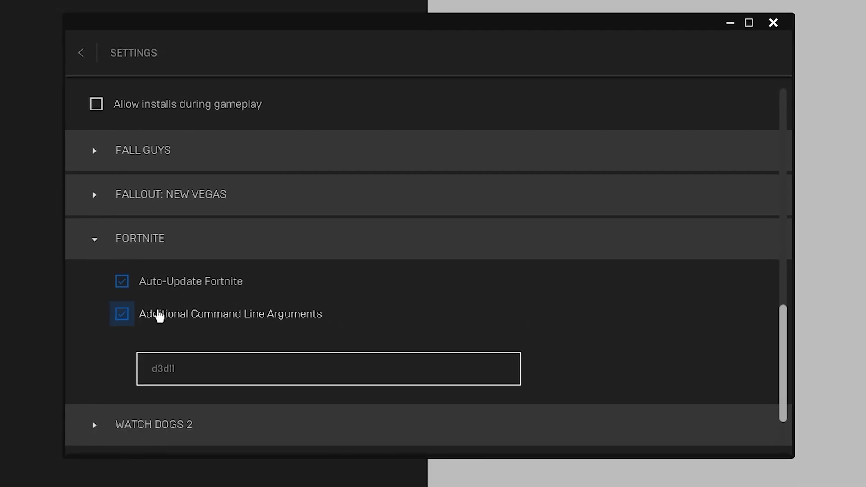
left_click(167, 367)
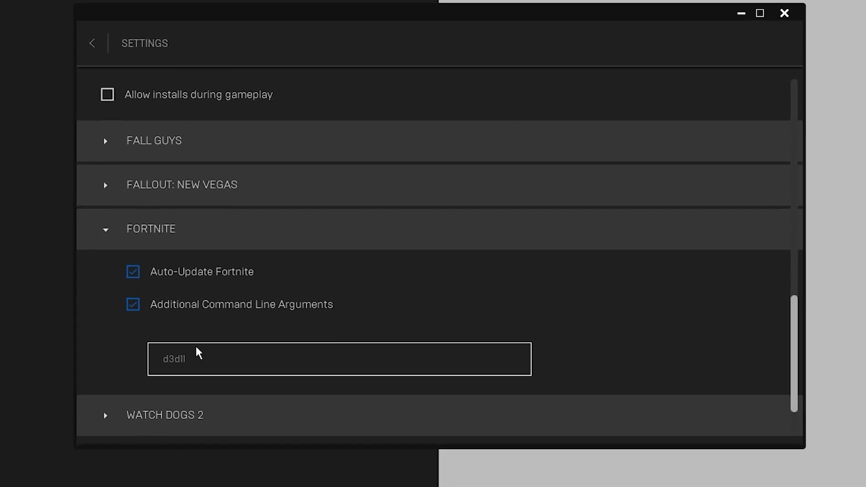
left_click(167, 243)
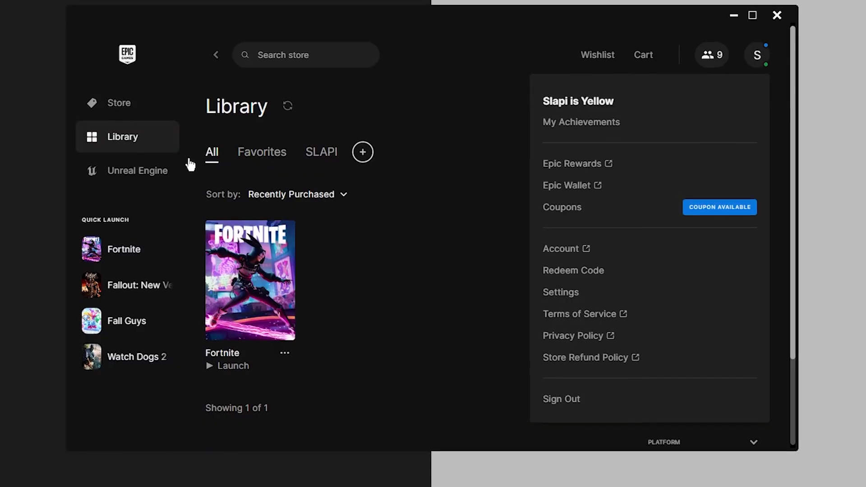
Step: Open Fortnite's install folder D:\epic\Fortnite in File Explorer via its Manage options
left_click(431, 389)
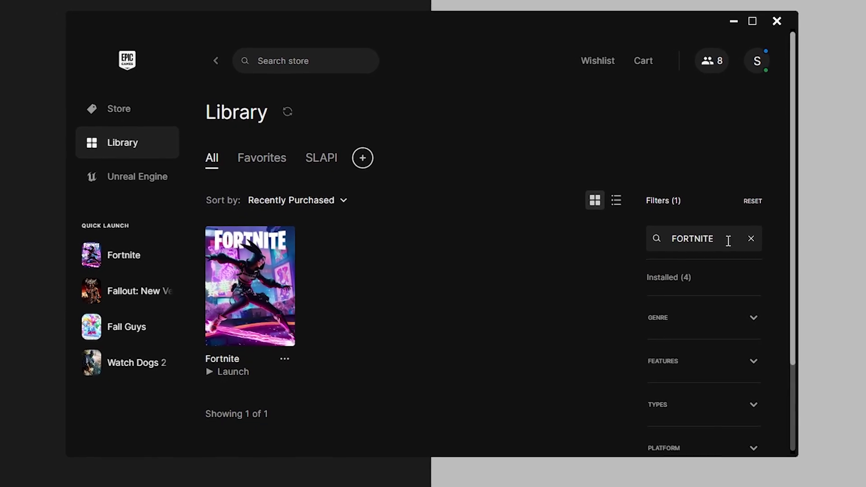
left_click(299, 363)
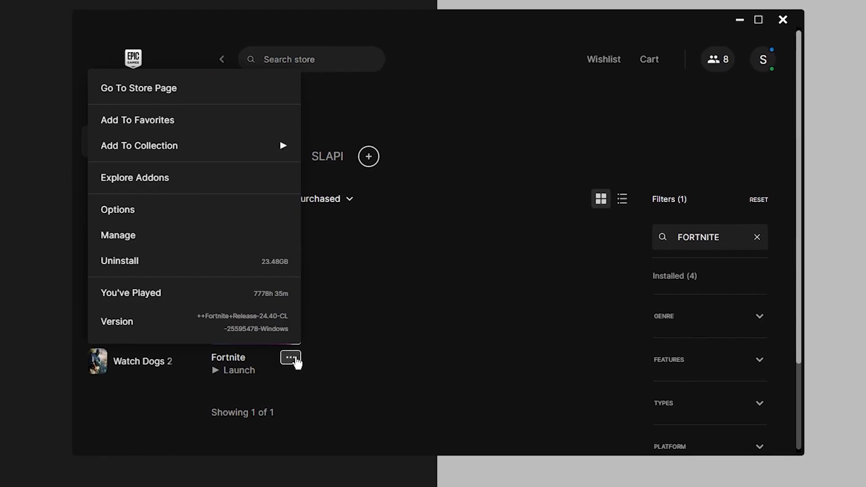
left_click(116, 231)
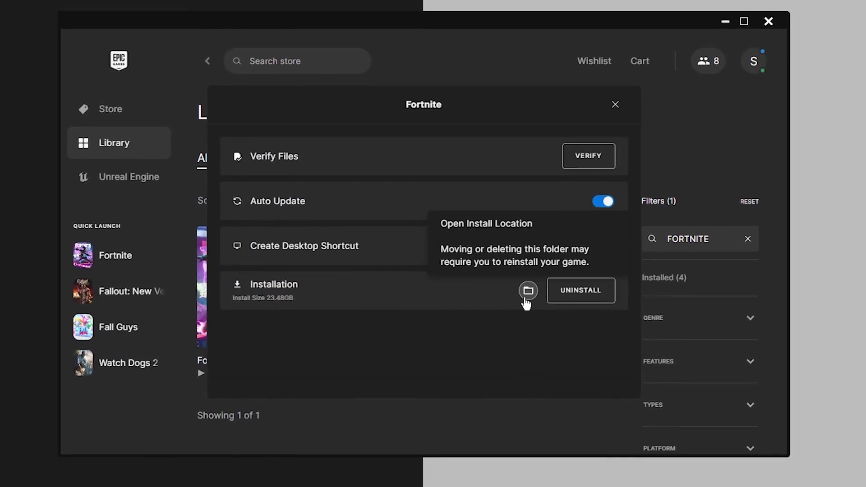
left_click(532, 294)
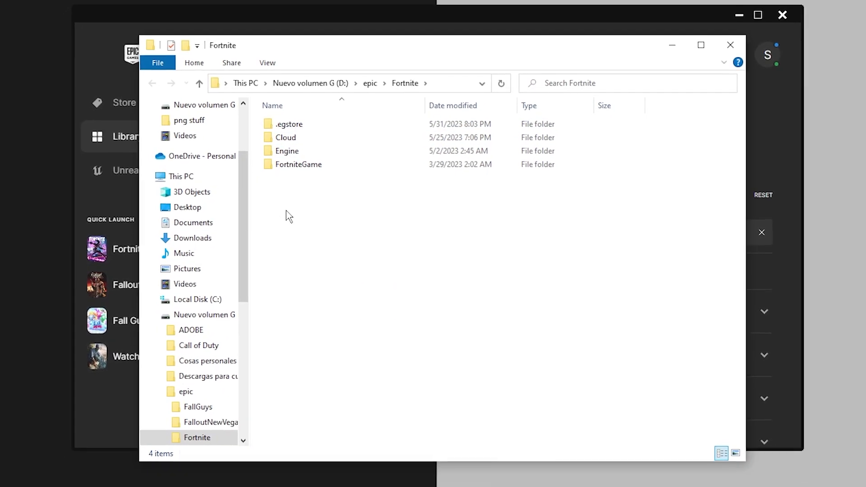
Step: Go to FortniteGame\Binaries\Win64\EasyAntiCheat_Kamu and run EasyAntiCheat_Setup
double_click(315, 163)
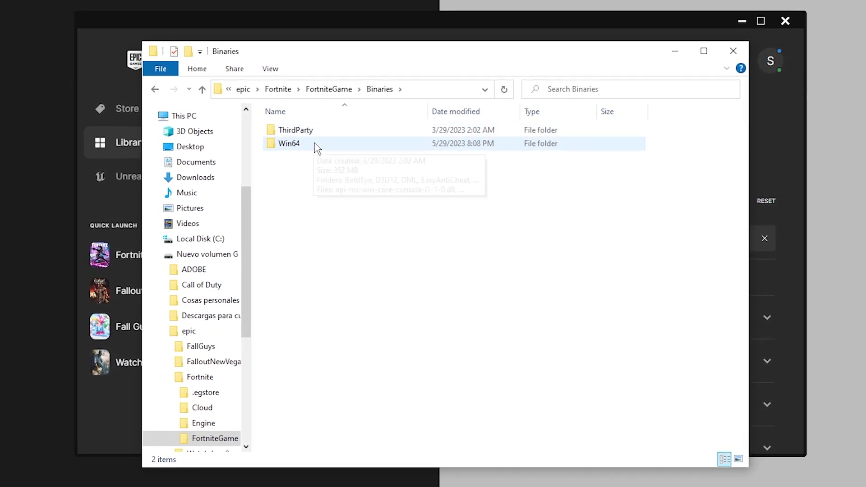
double_click(317, 143)
left_click_drag(667, 164, 308, 170)
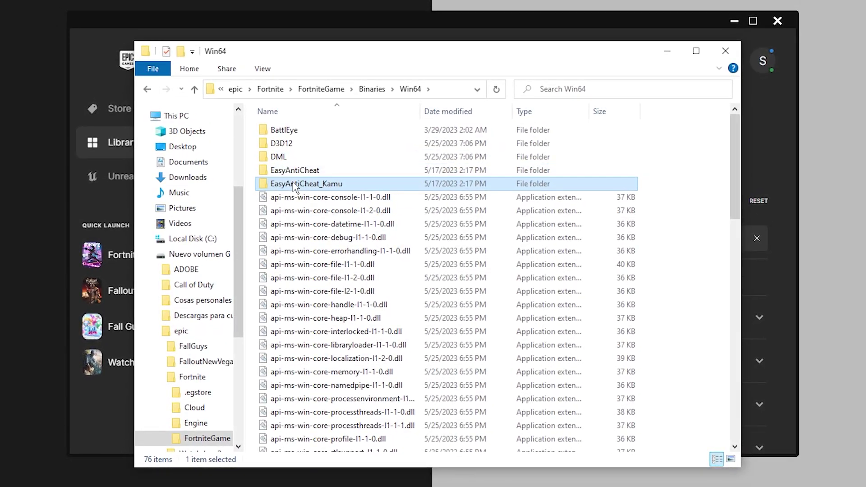
double_click(373, 184)
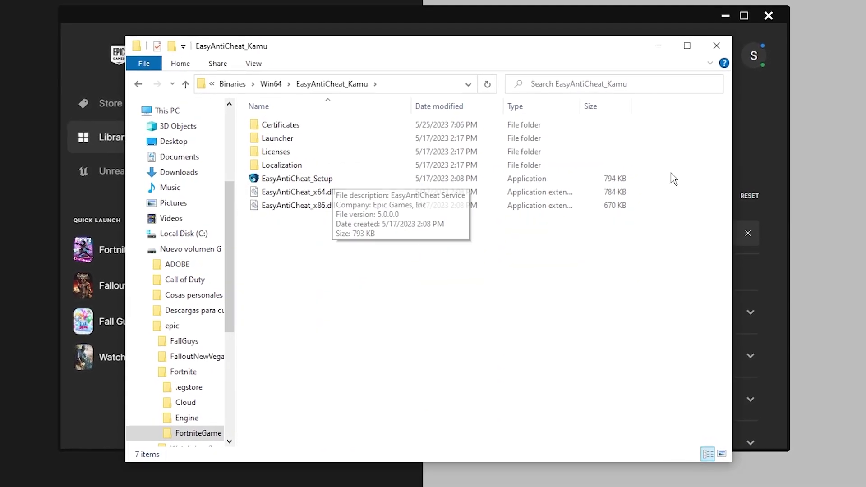
double_click(307, 179)
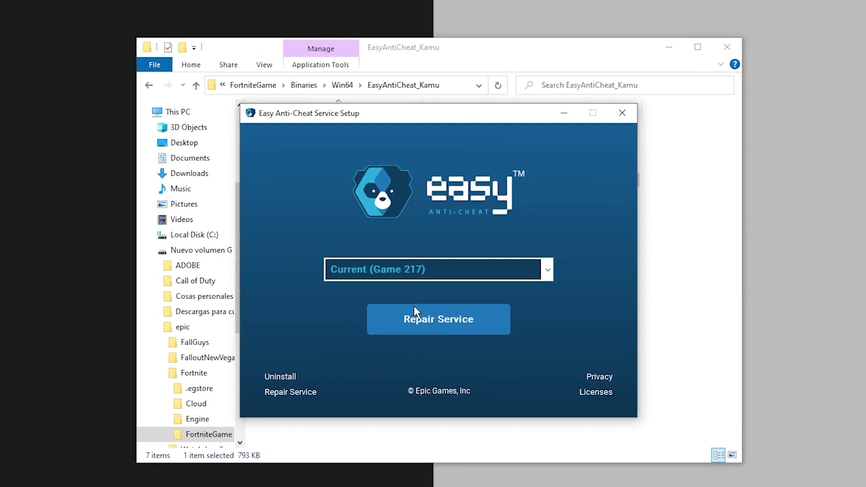
Step: Run Repair Service on Easy Anti-Cheat and move the setup window clear of the launcher
left_click(448, 323)
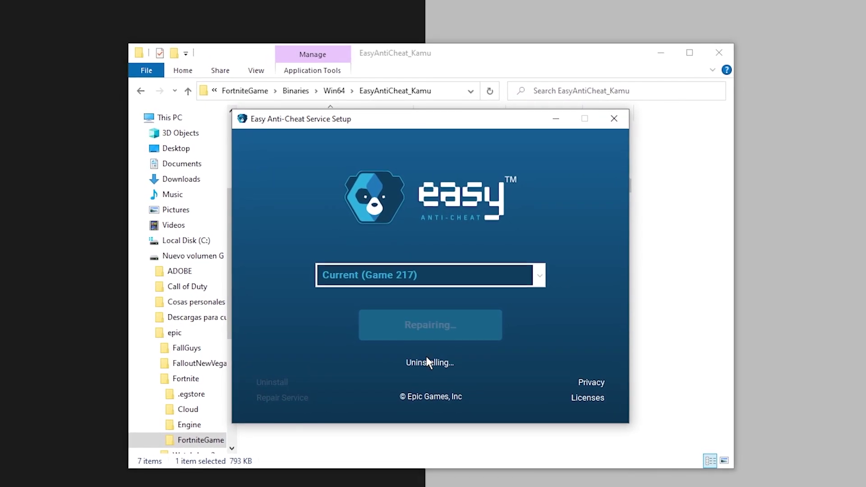
left_click(431, 312)
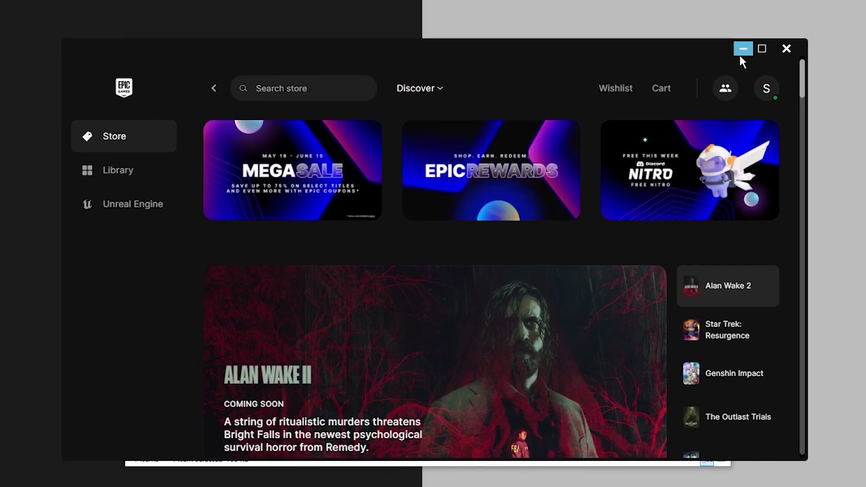
left_click(744, 55)
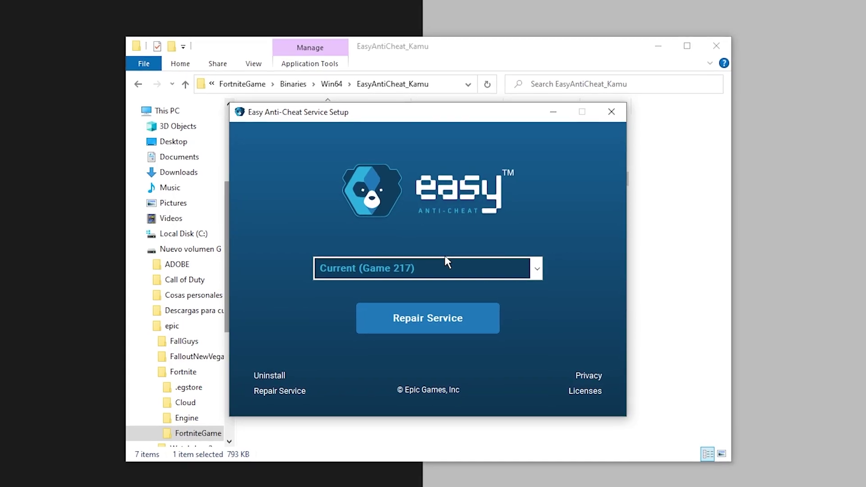
left_click_drag(448, 121, 442, 120)
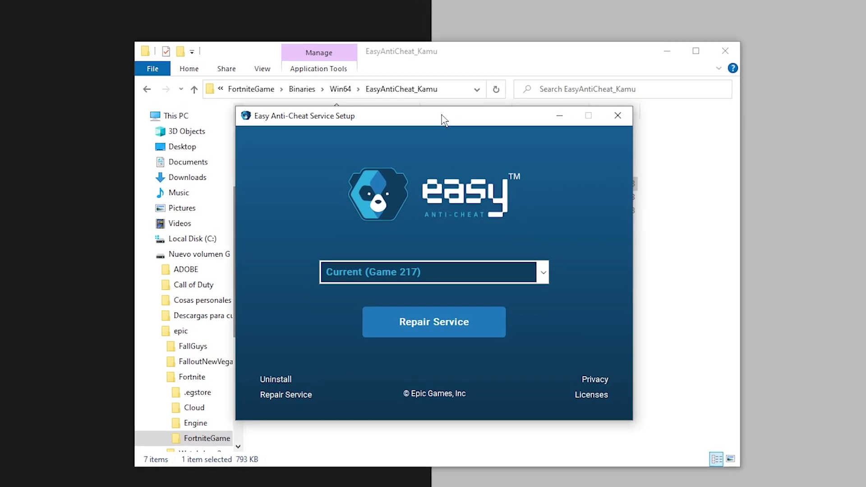
Step: Uninstall and reinstall Easy Anti-Cheat, finishing once it reports Installed Successfully
left_click(284, 380)
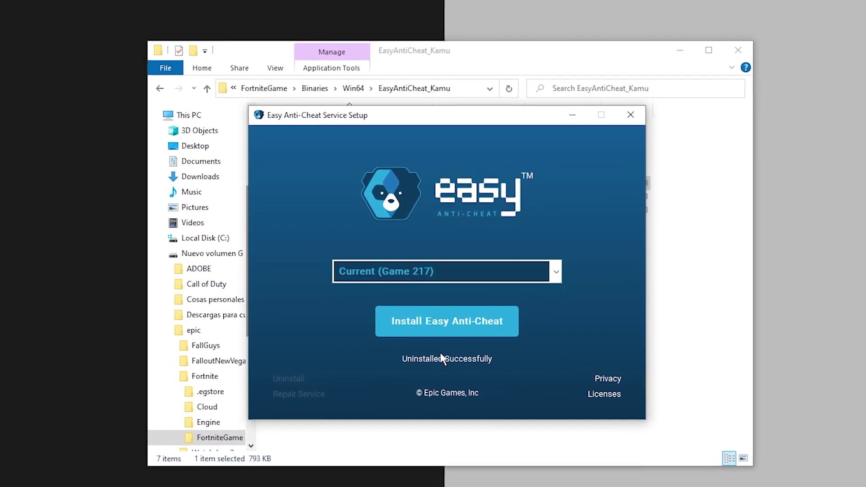
left_click(444, 321)
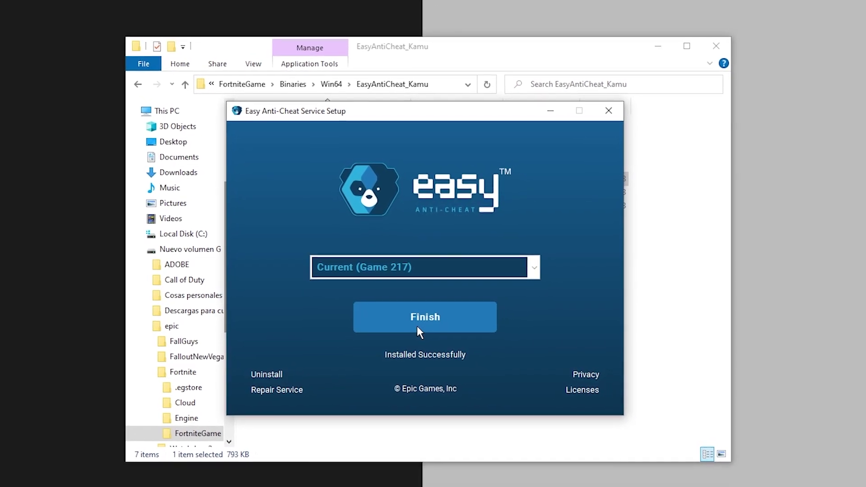
left_click(444, 324)
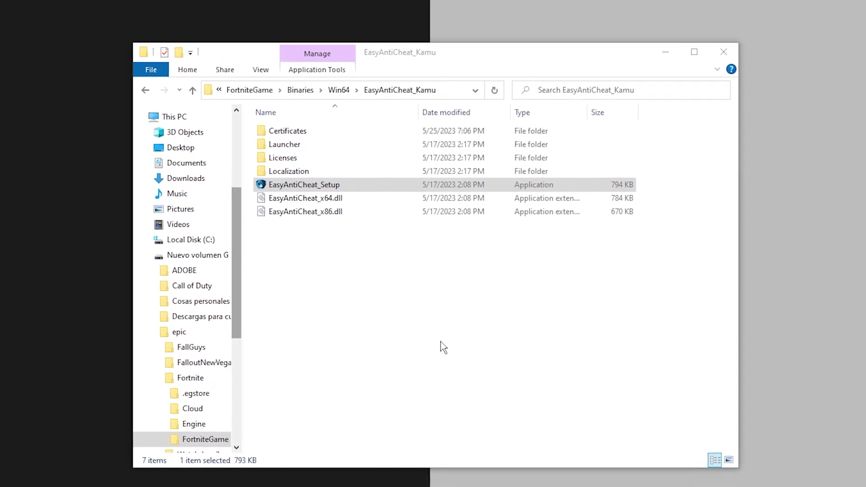
Step: Close the File Explorer window left in the anti-cheat folder
left_click(347, 85)
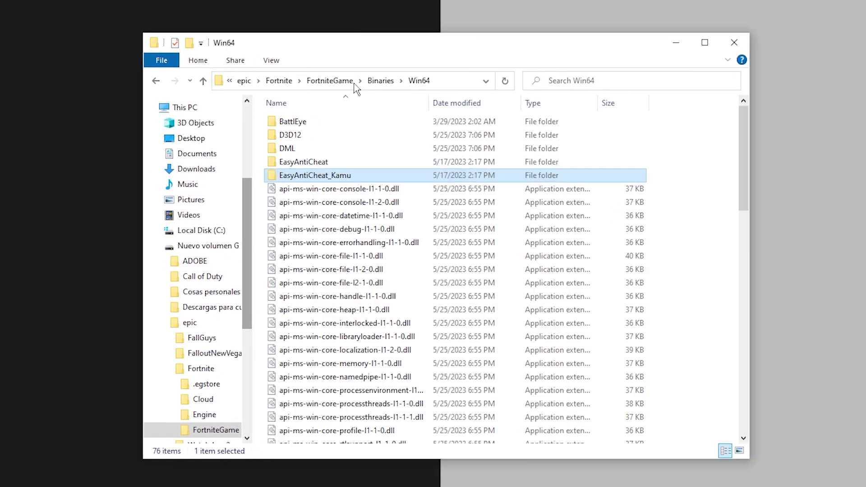
scroll(352, 178, "down", 8)
left_click(727, 58)
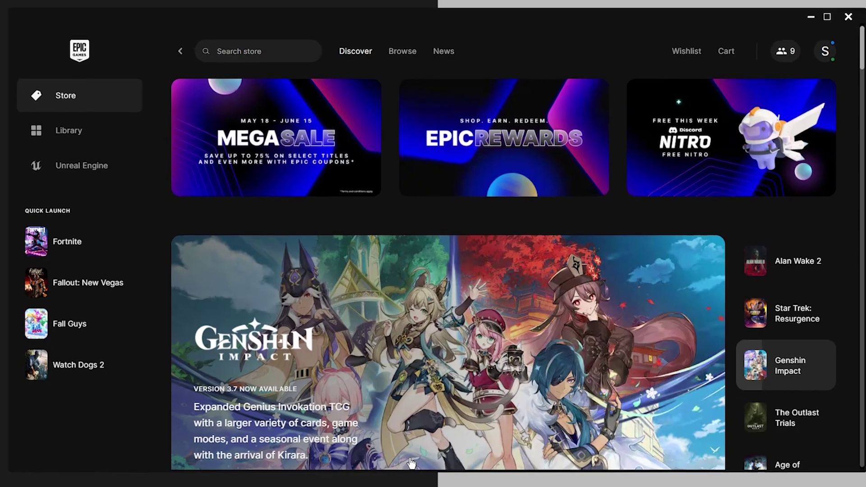
Step: Reopen Fortnite's install location and select FortniteClient-Win64-Shipping in FortniteGame\Binaries\Win64
left_click(74, 131)
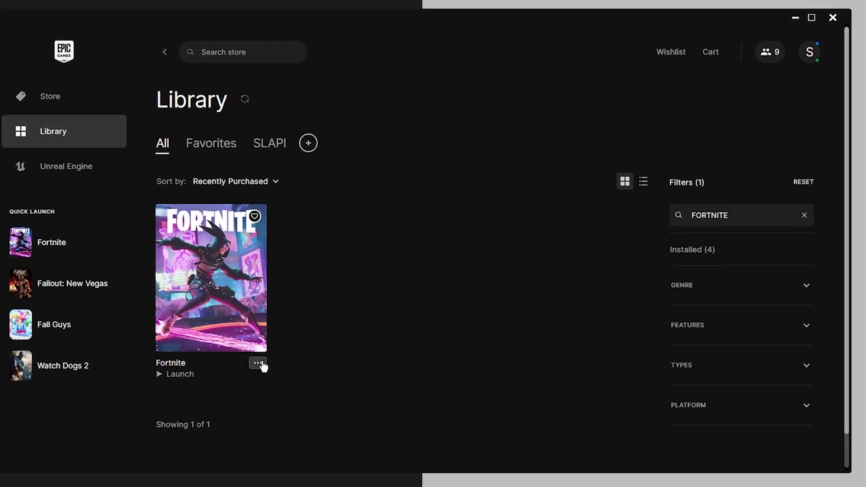
left_click(176, 260)
left_click(518, 289)
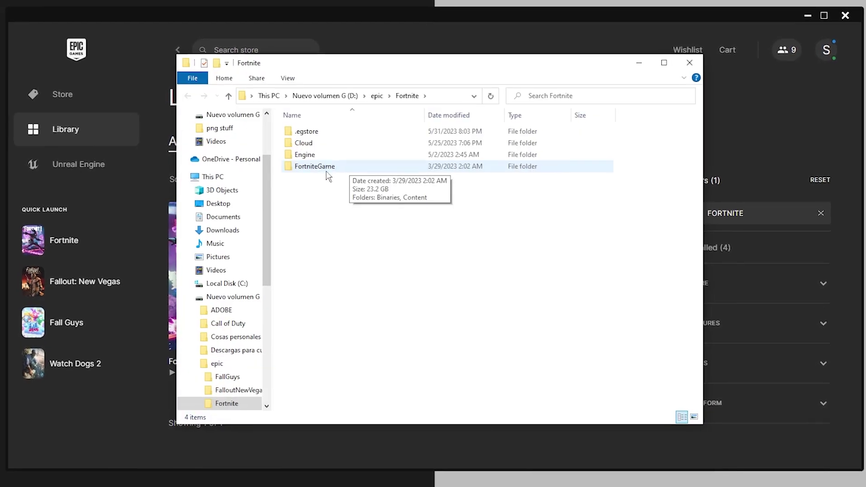
double_click(366, 166)
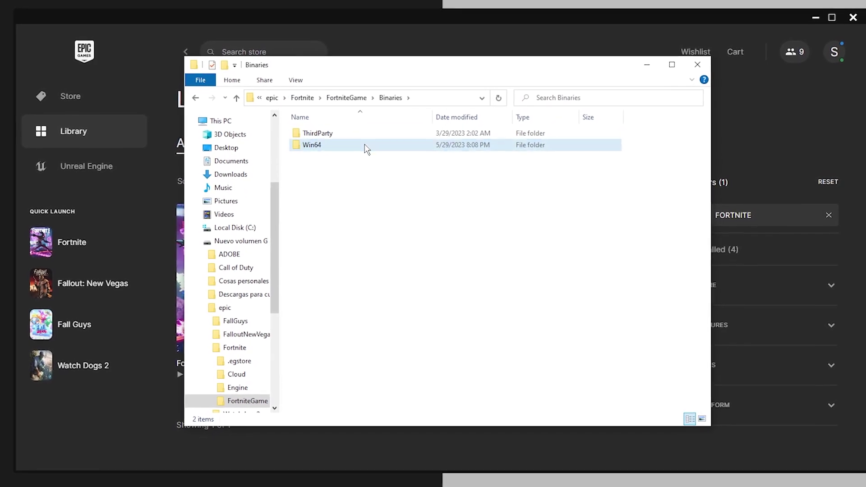
double_click(363, 144)
scroll(682, 156, "down", 15)
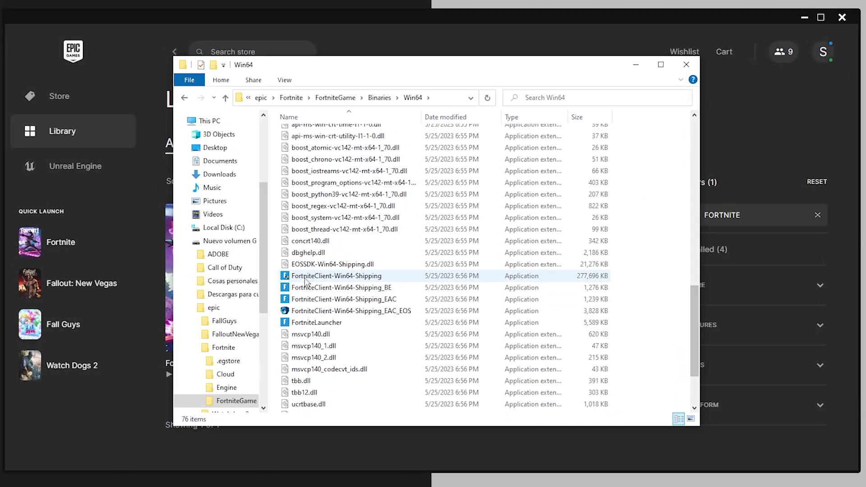
left_click(305, 278)
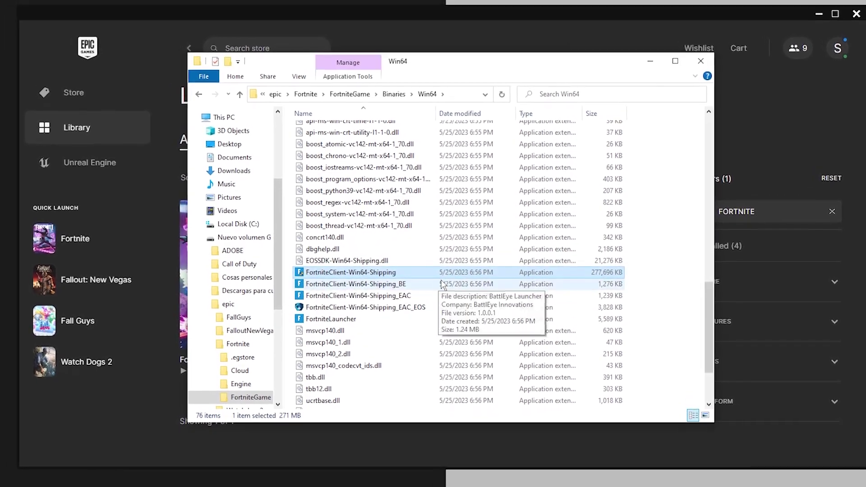
Step: Set FortniteClient-Win64-Shipping to Windows 8 compatibility mode and run as administrator, then apply
right_click(444, 272)
left_click(498, 270)
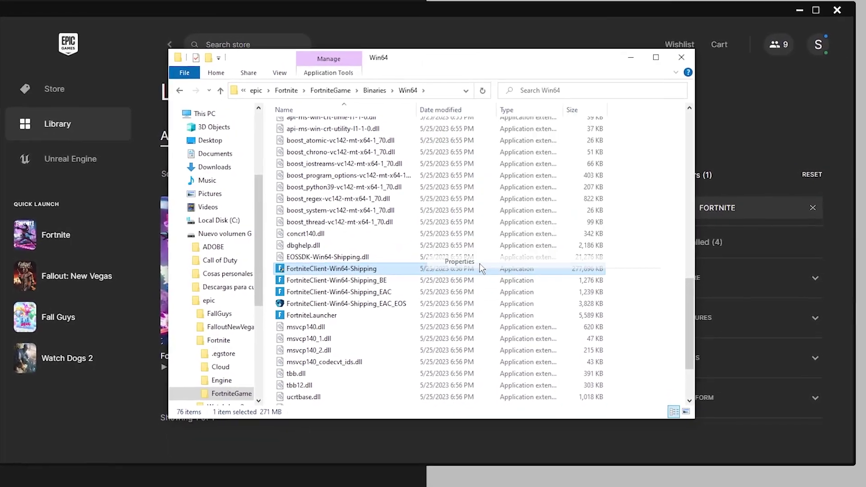
left_click_drag(581, 228, 375, 218)
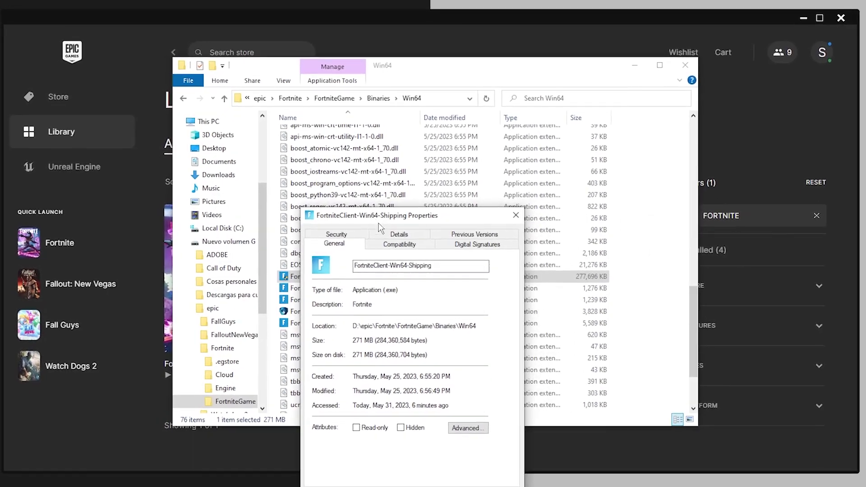
left_click(399, 244)
left_click(330, 318)
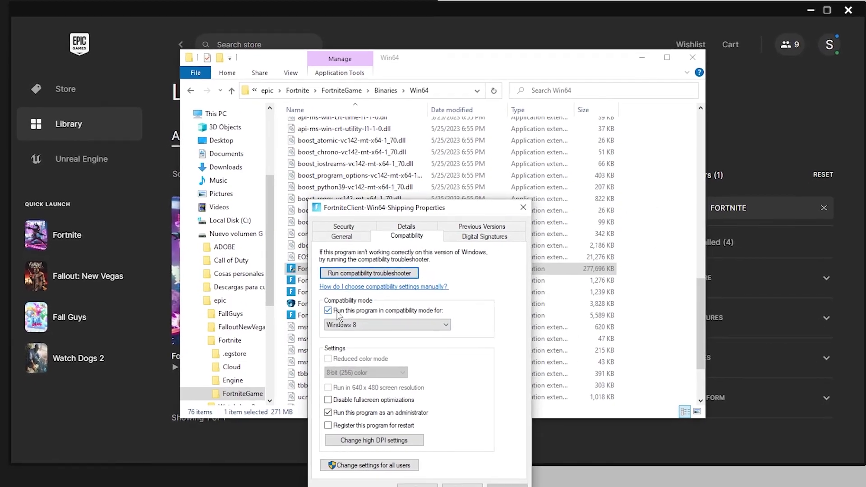
left_click(336, 312)
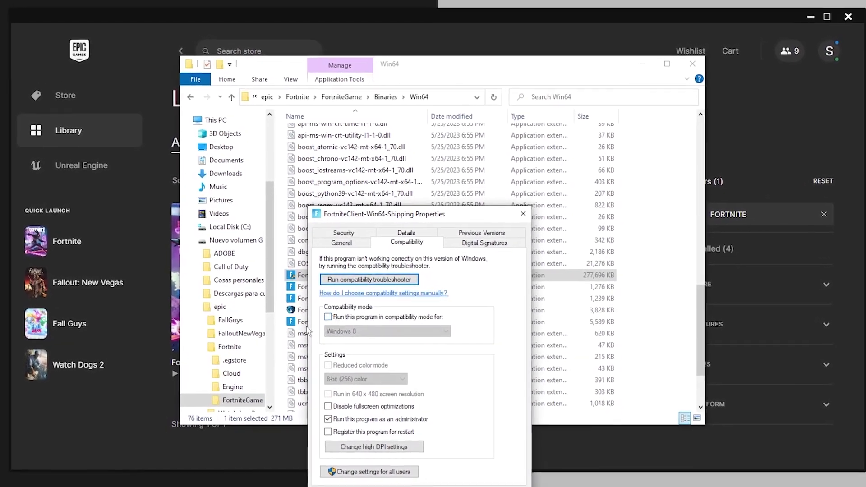
left_click(328, 317)
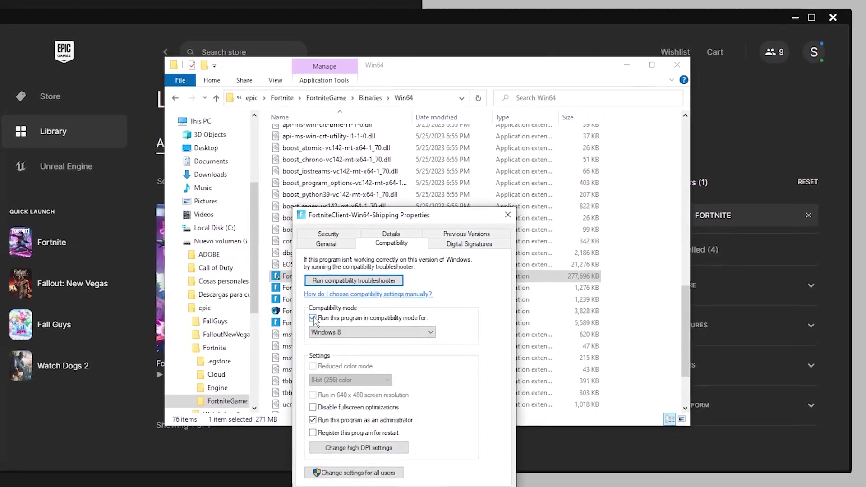
left_click(361, 332)
left_click(347, 370)
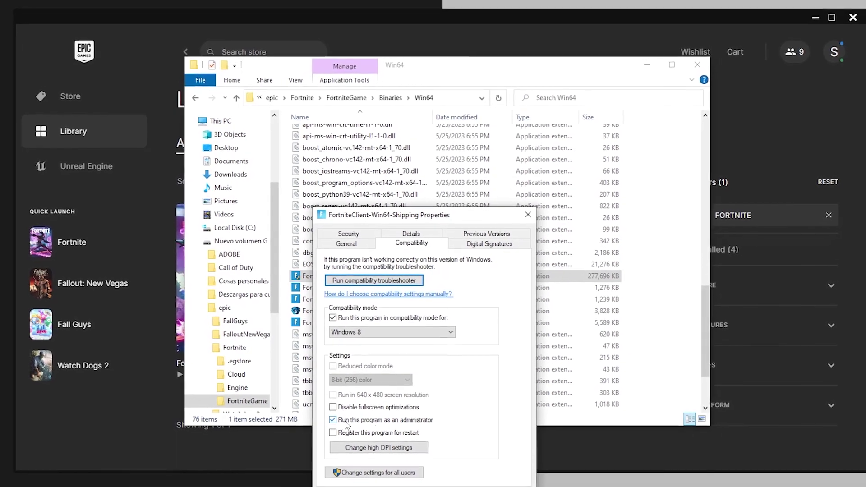
left_click(405, 485)
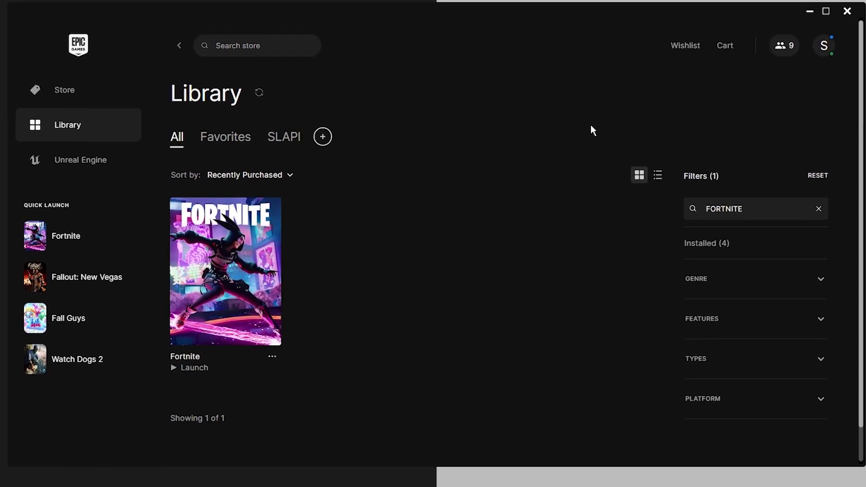
Step: Minimize the Epic launcher and bring up the Windows Run prompt in the screen centre
left_click(810, 11)
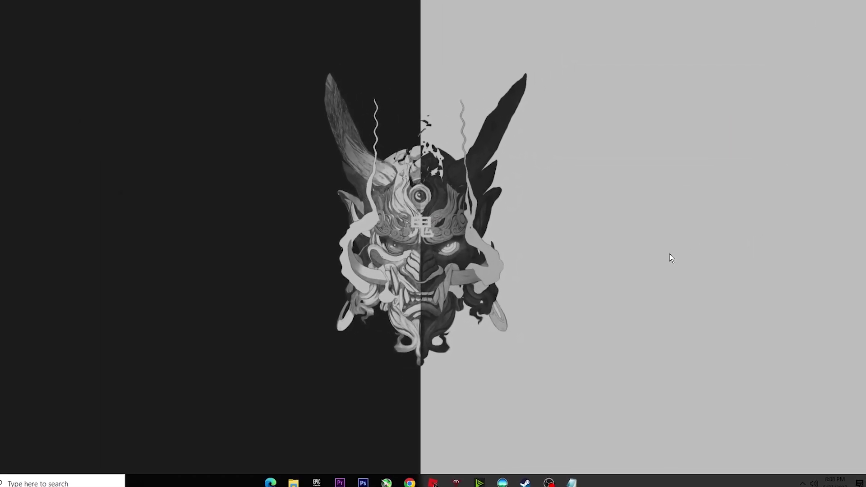
key("super+r")
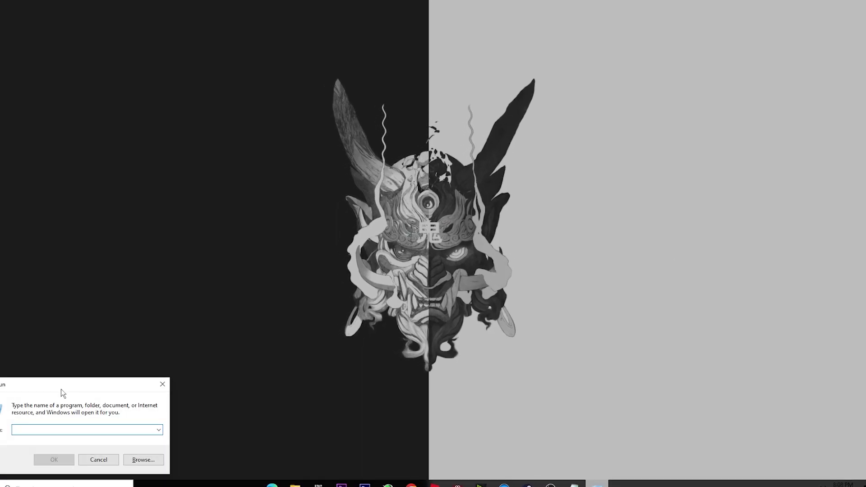
left_click_drag(62, 393, 410, 190)
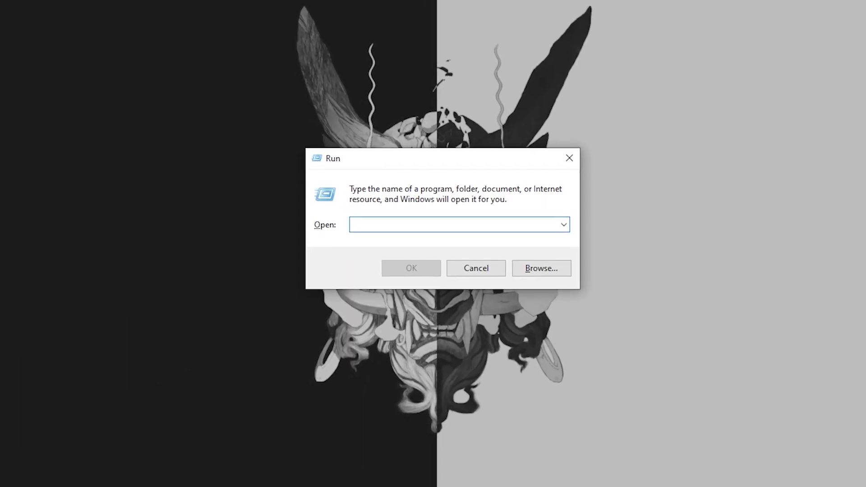
Step: Open APPDATA through Run and navigate into Local\FortniteGame
type("APPDATA")
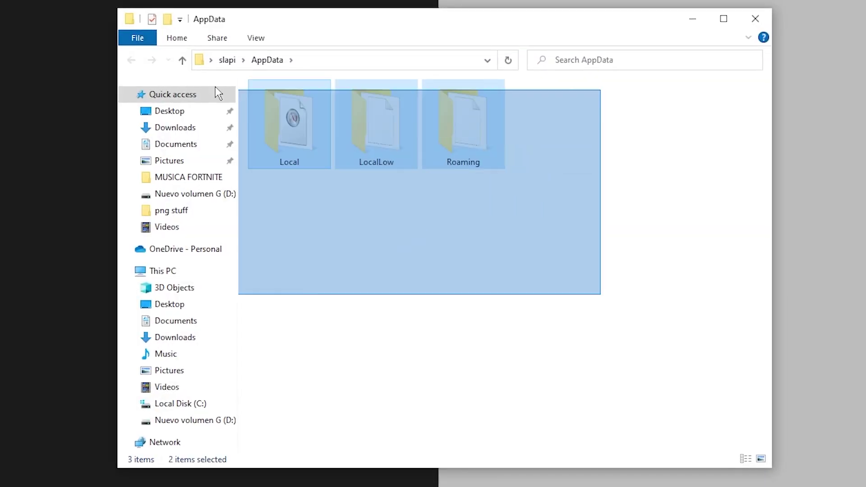
left_click_drag(215, 87, 360, 263)
left_click(298, 131)
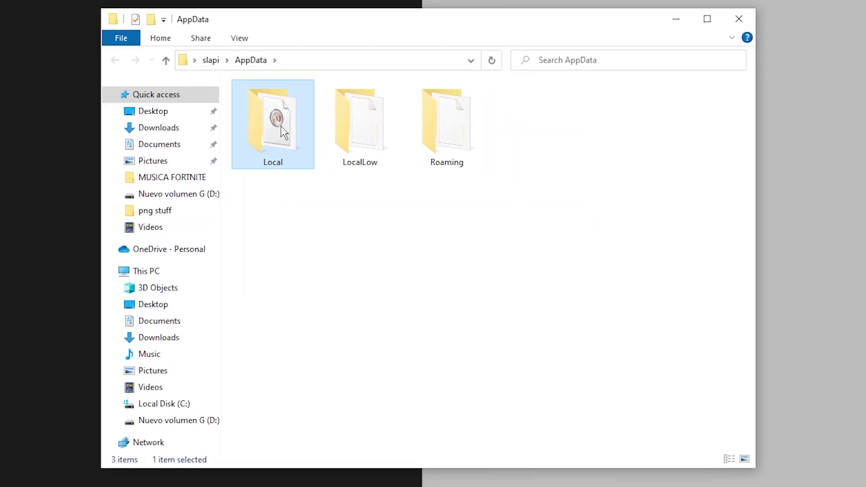
double_click(284, 131)
left_click(279, 325)
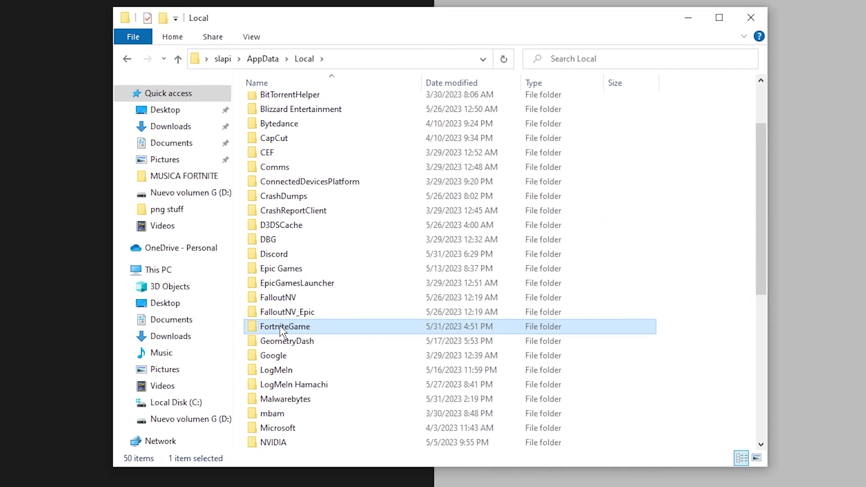
double_click(280, 326)
Step: Delete the Saved folder so the FortniteGame folder is left empty
left_click_drag(342, 201, 426, 116)
left_click(432, 174)
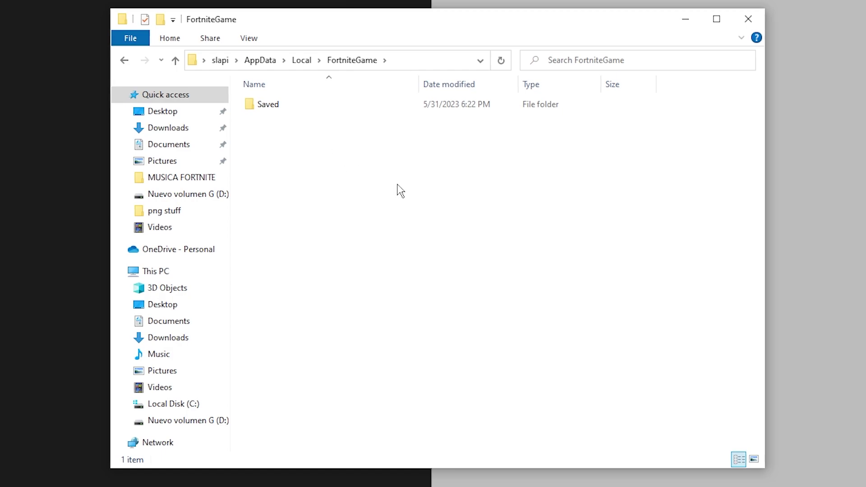
left_click_drag(271, 104, 251, 84)
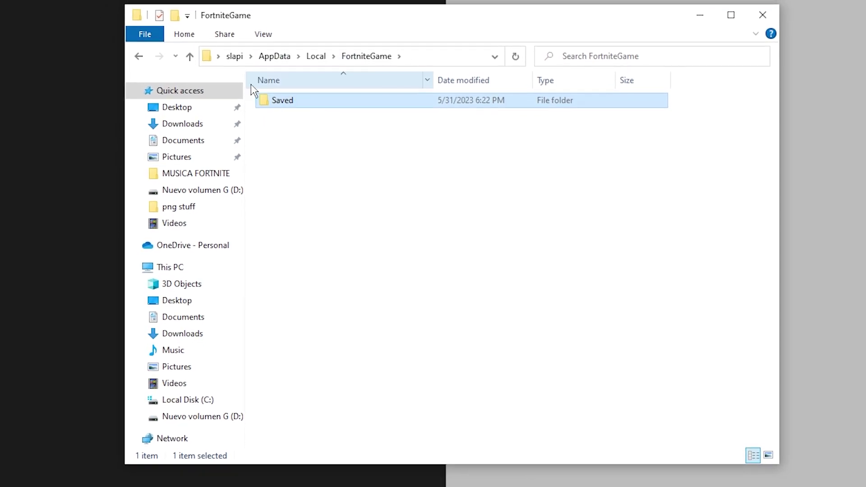
left_click_drag(340, 158, 274, 100)
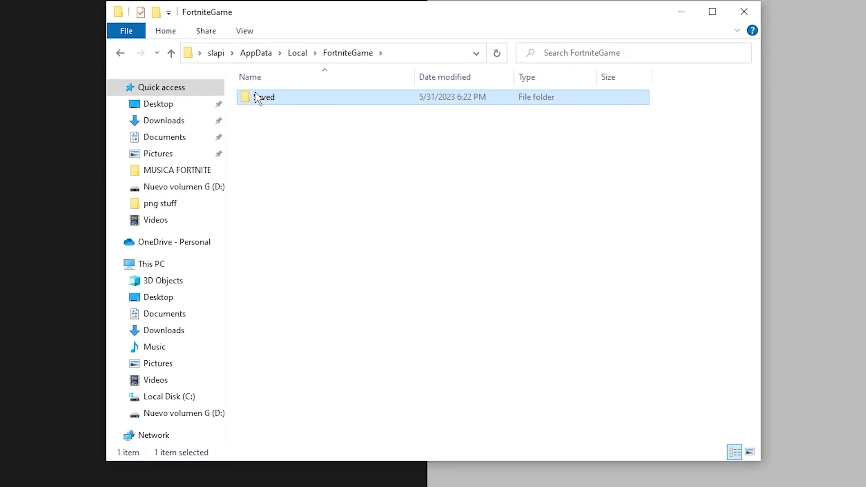
right_click(257, 98)
left_click(289, 397)
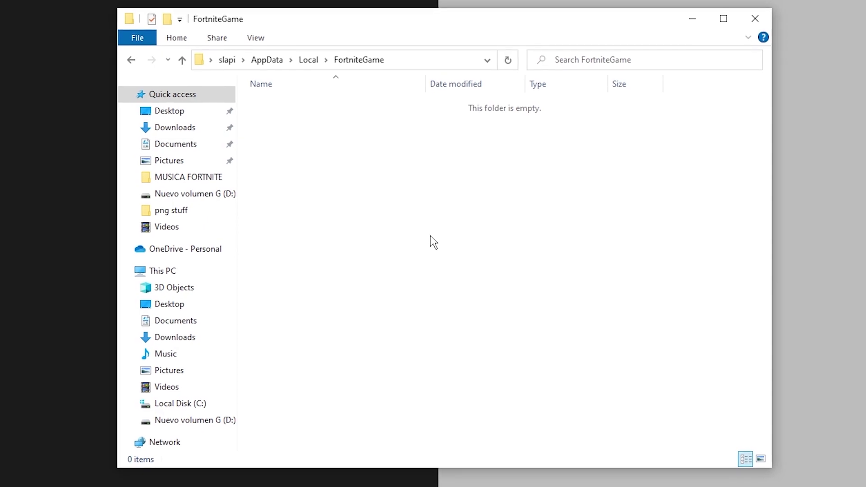
left_click_drag(454, 237, 137, 67)
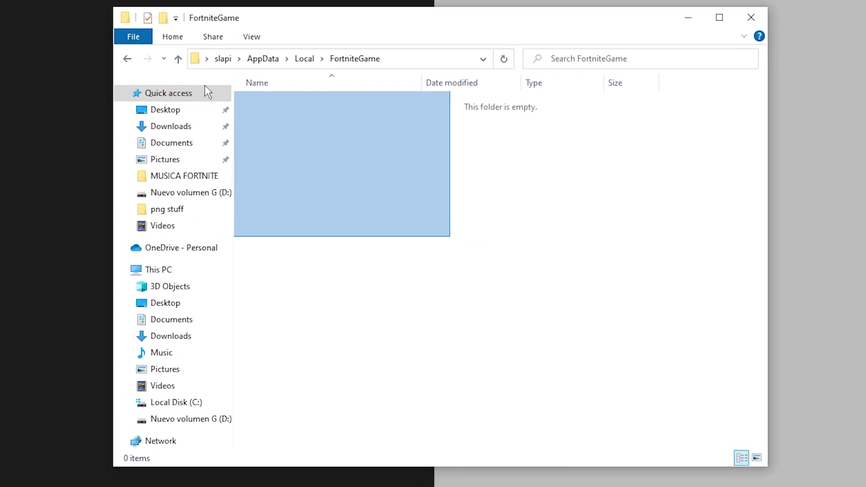
left_click_drag(205, 85, 372, 156)
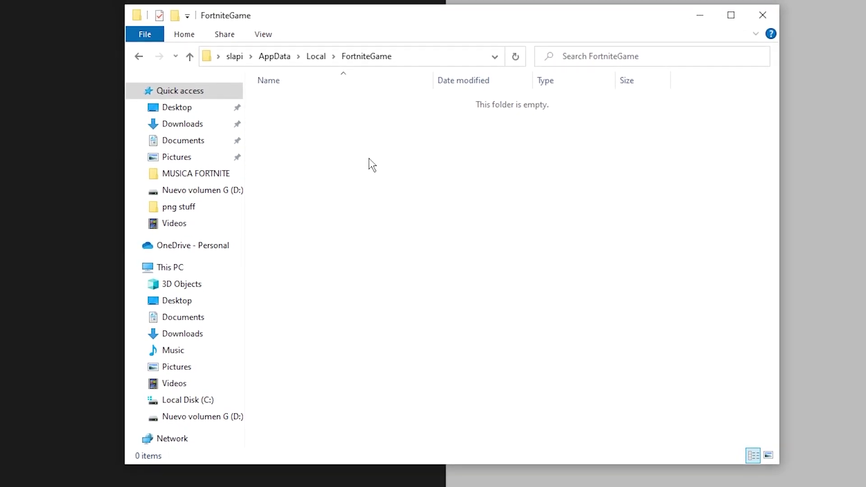
left_click_drag(561, 263, 240, 89)
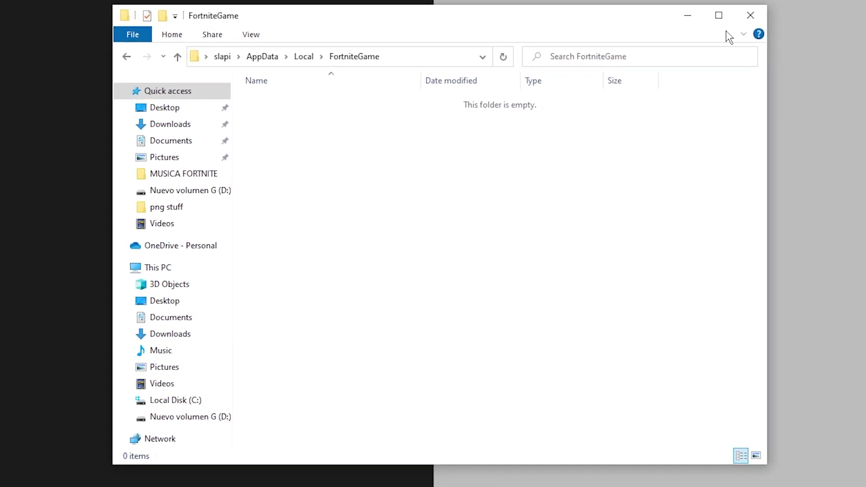
Step: Close the FortniteGame window and view GeForce Experience Drivers, showing Game Ready Driver 535.98
left_click(737, 22)
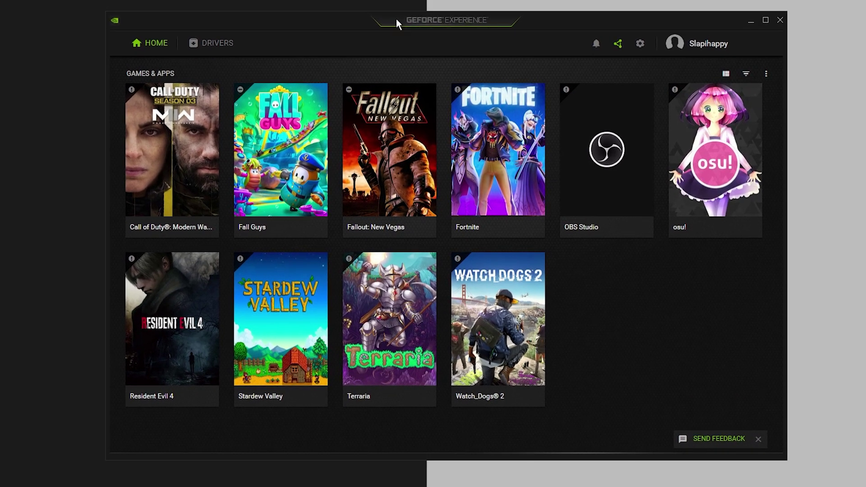
left_click(219, 46)
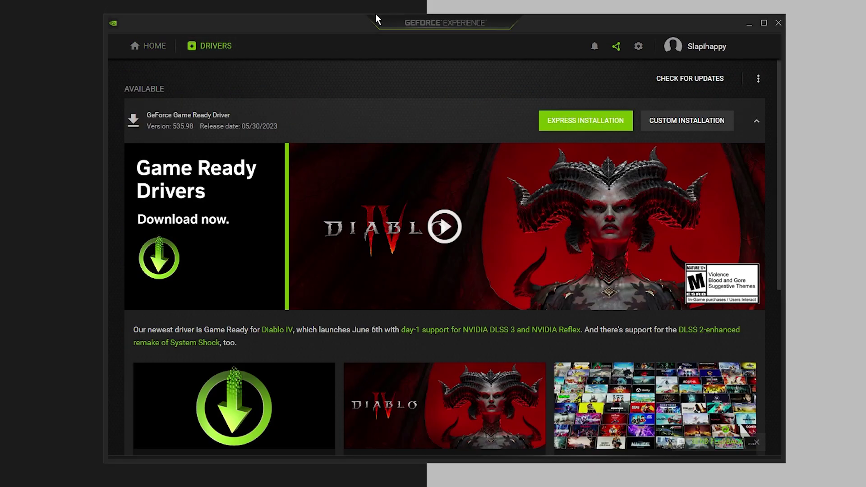